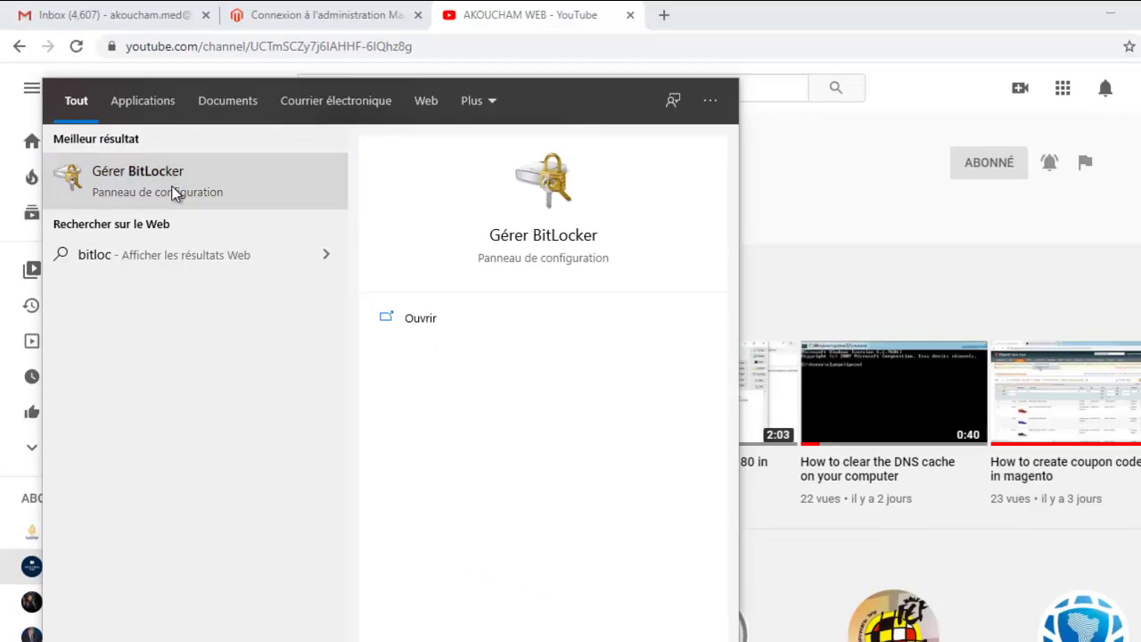
# Open Gérer BitLocker from the Start search for 'bitloc' and expand the removable drive F: entry.
pyautogui.click(212, 189)
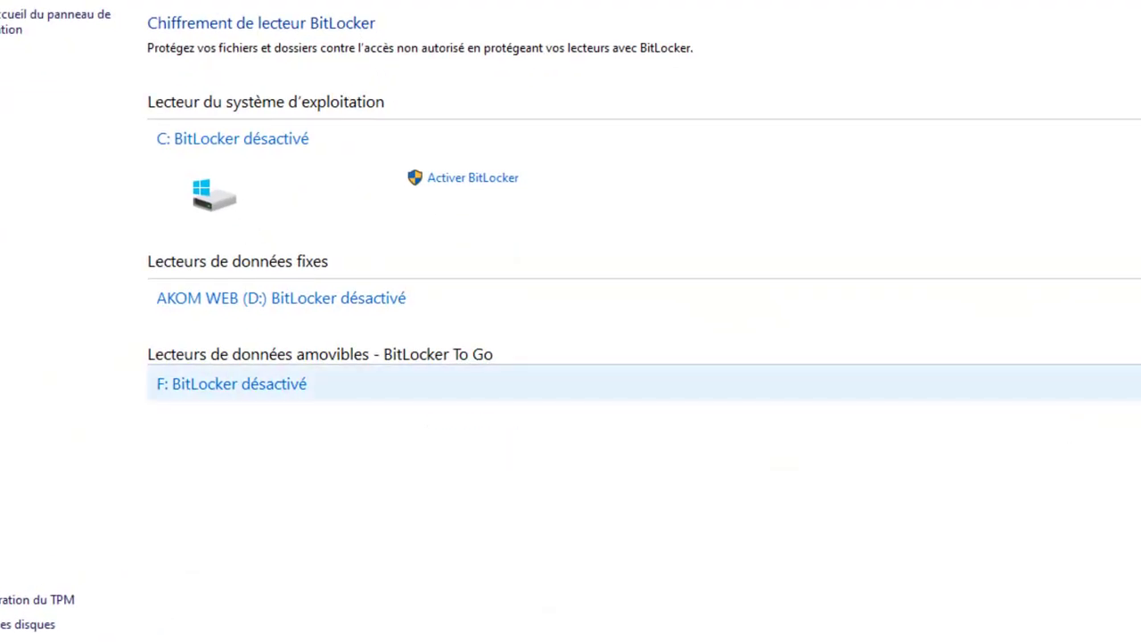
pyautogui.click(232, 383)
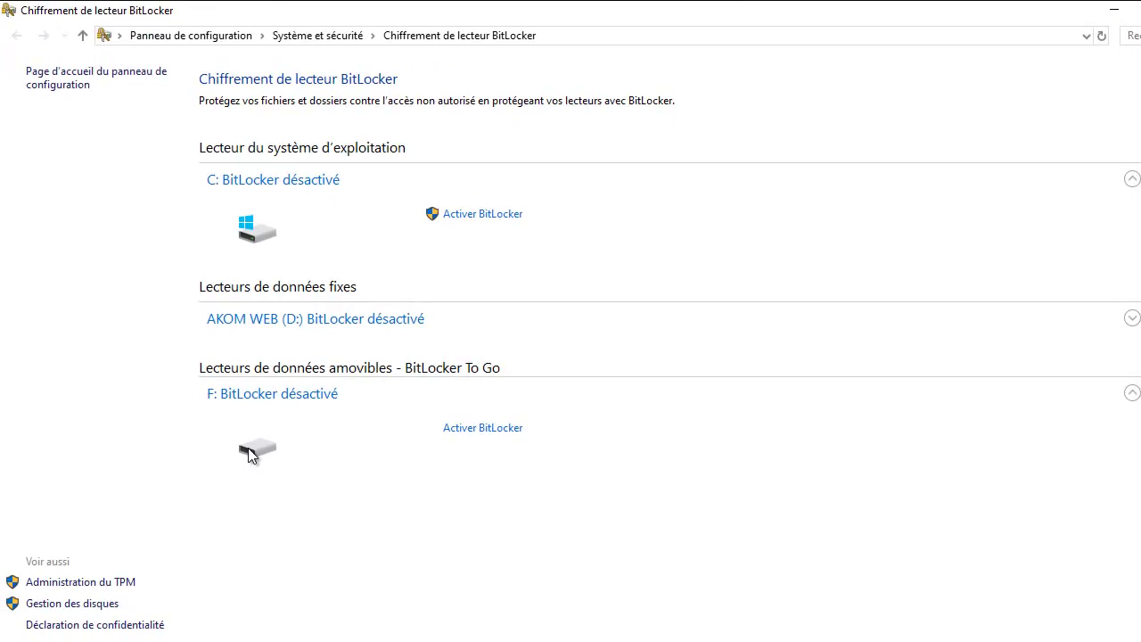
# Turn on BitLocker for F: with password unlocking, entering the password and its confirmation.
pyautogui.click(497, 429)
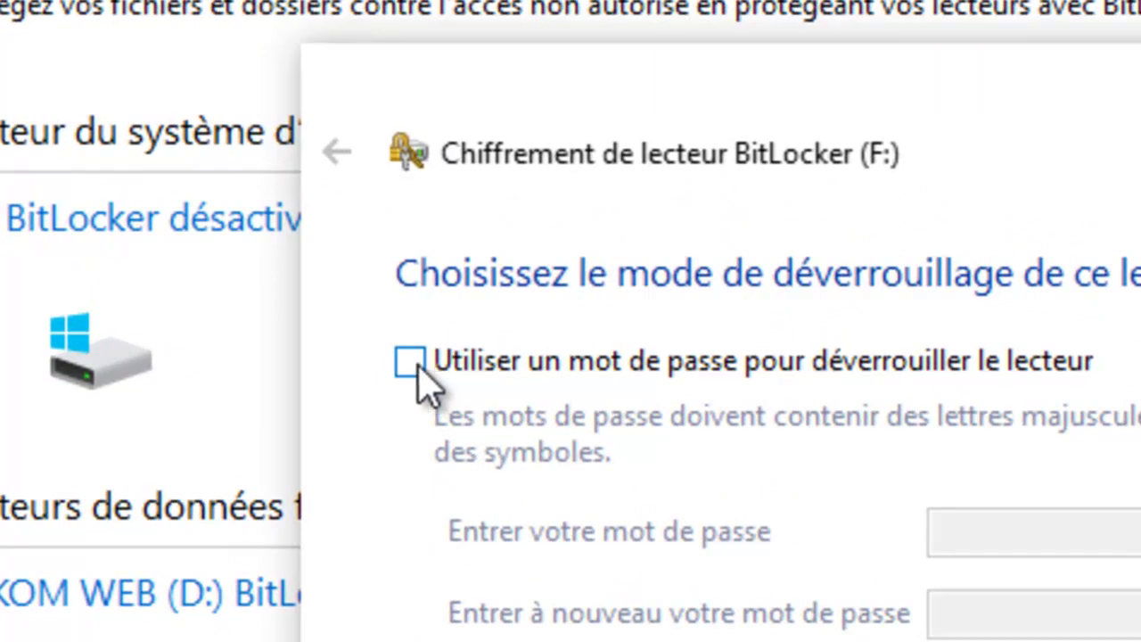
pyautogui.click(416, 369)
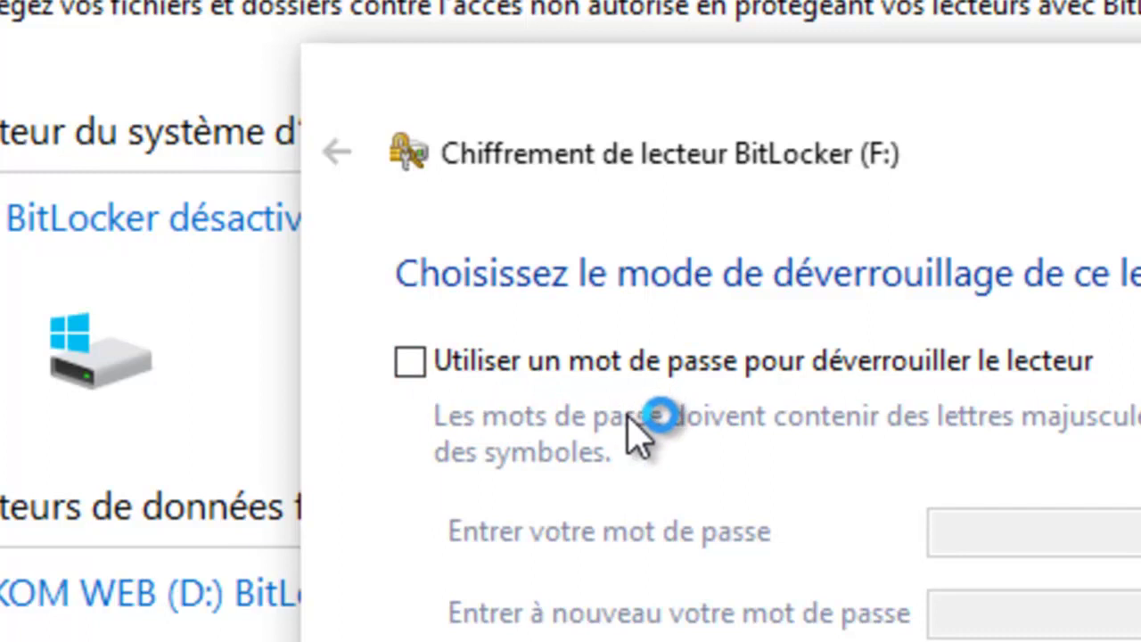
pyautogui.click(410, 360)
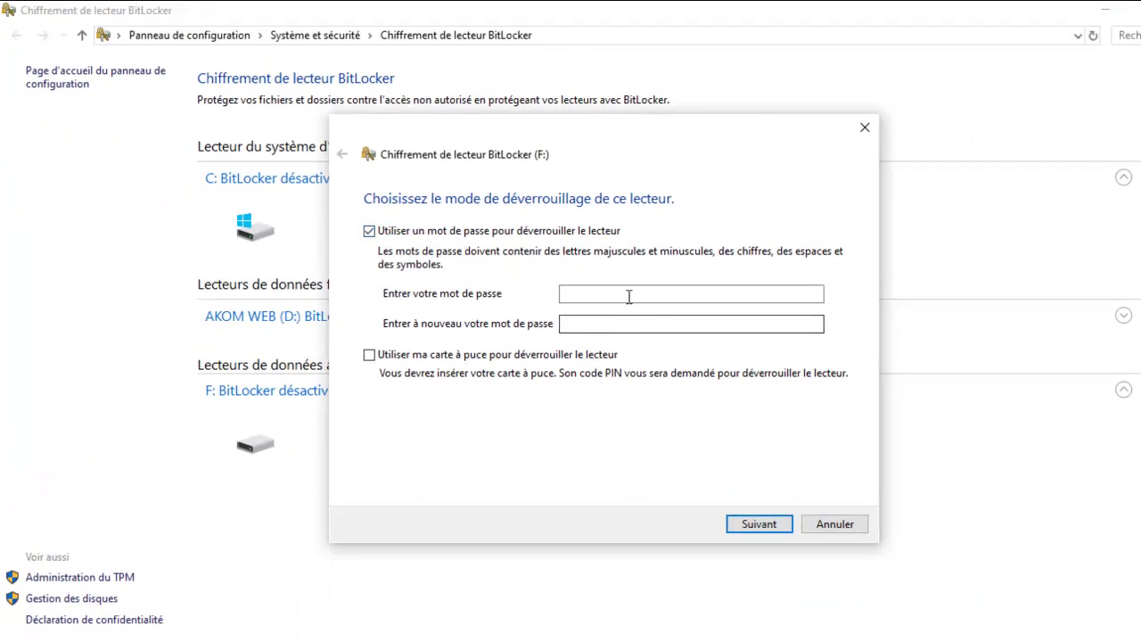
pyautogui.click(628, 295)
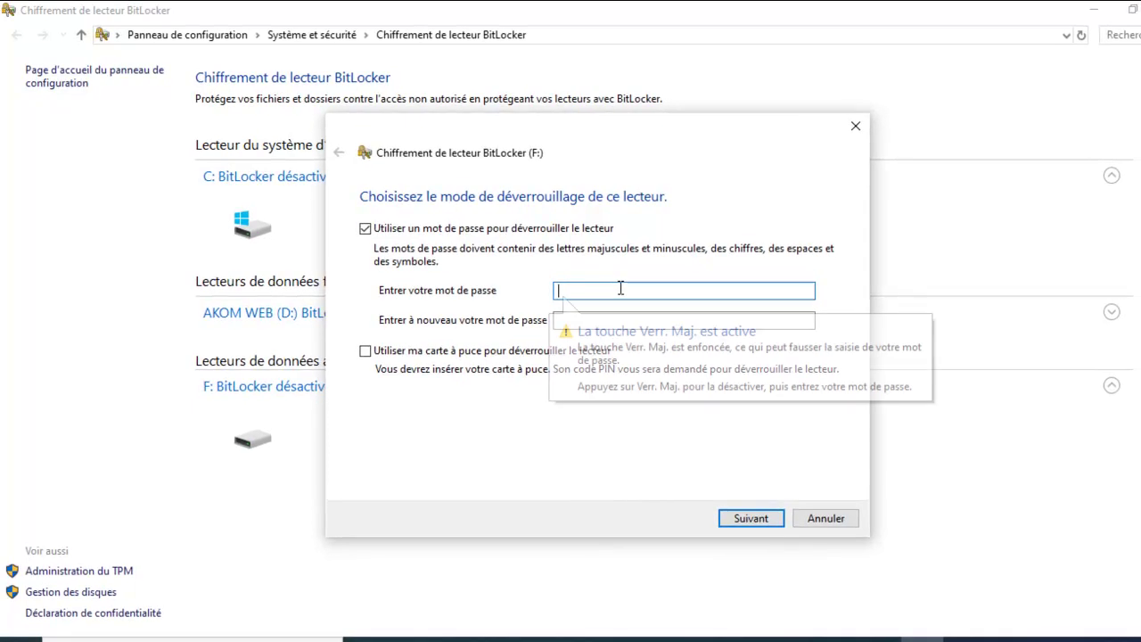
pyautogui.write('a********')
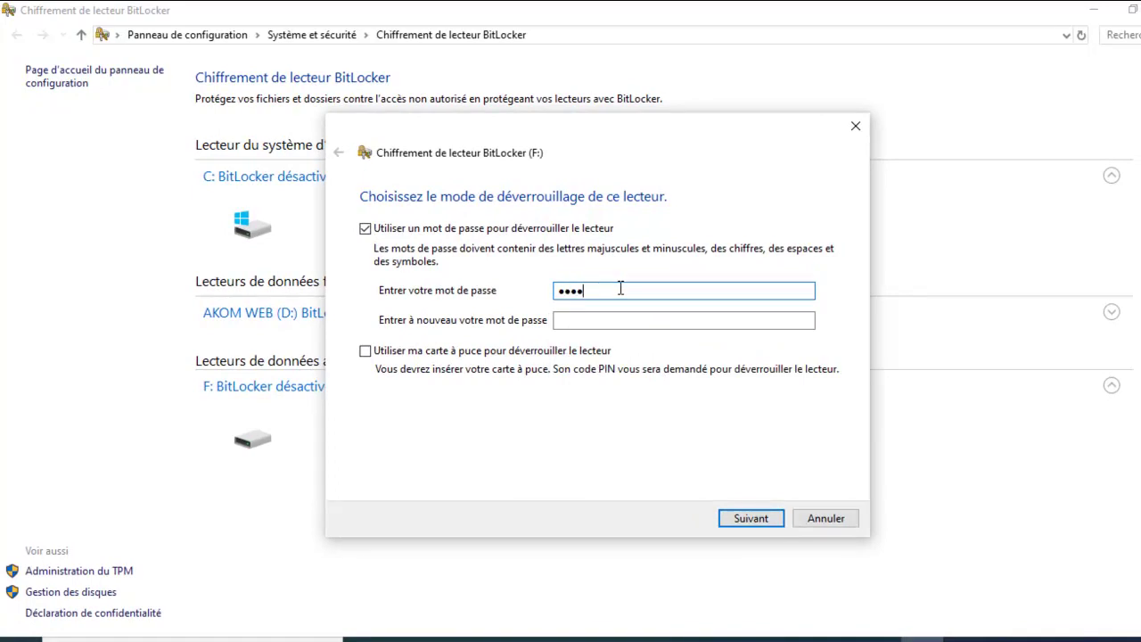
pyautogui.write('***')
pyautogui.press('Tab')
pyautogui.write('********')
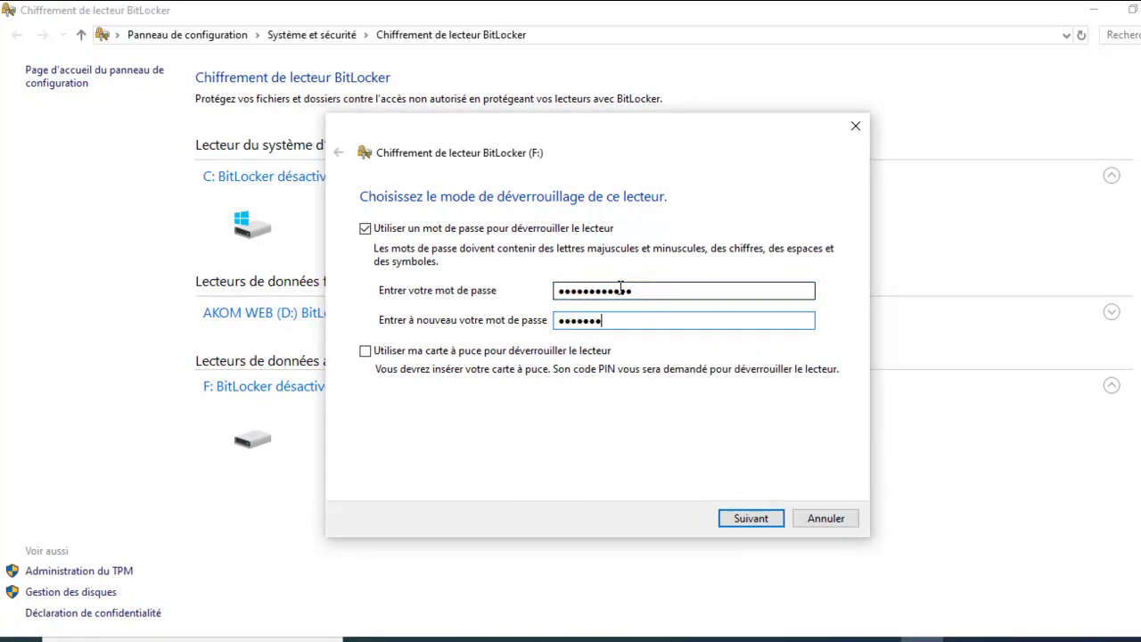
pyautogui.write('****')
# Save the F: recovery key to a file named 'clé usb' on the Bureau (desktop).
pyautogui.click(758, 522)
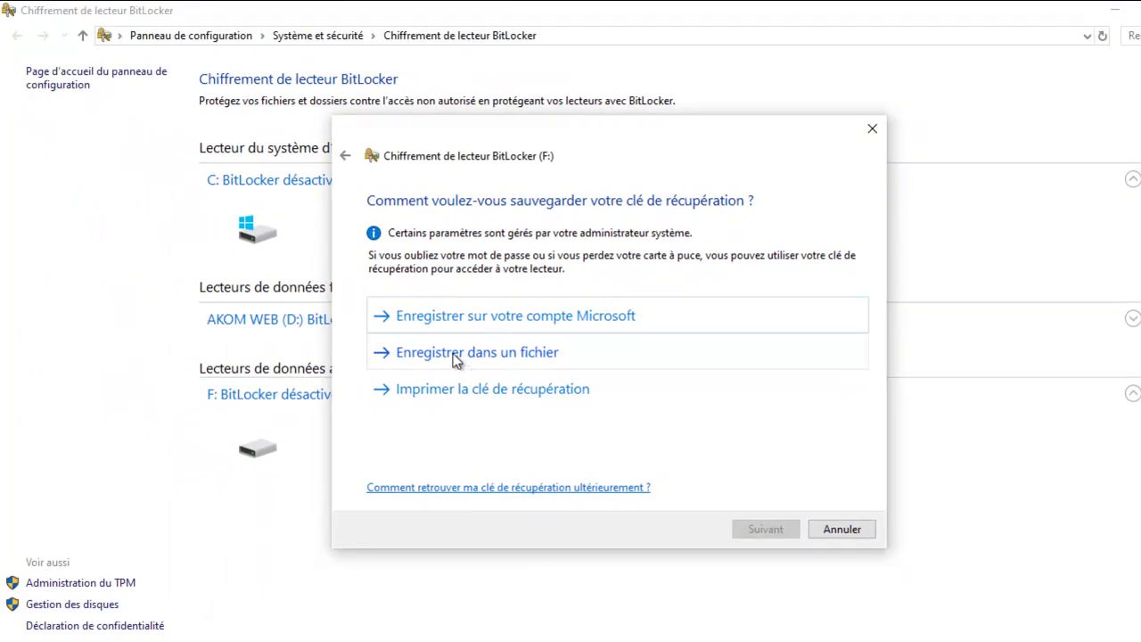
pyautogui.click(455, 355)
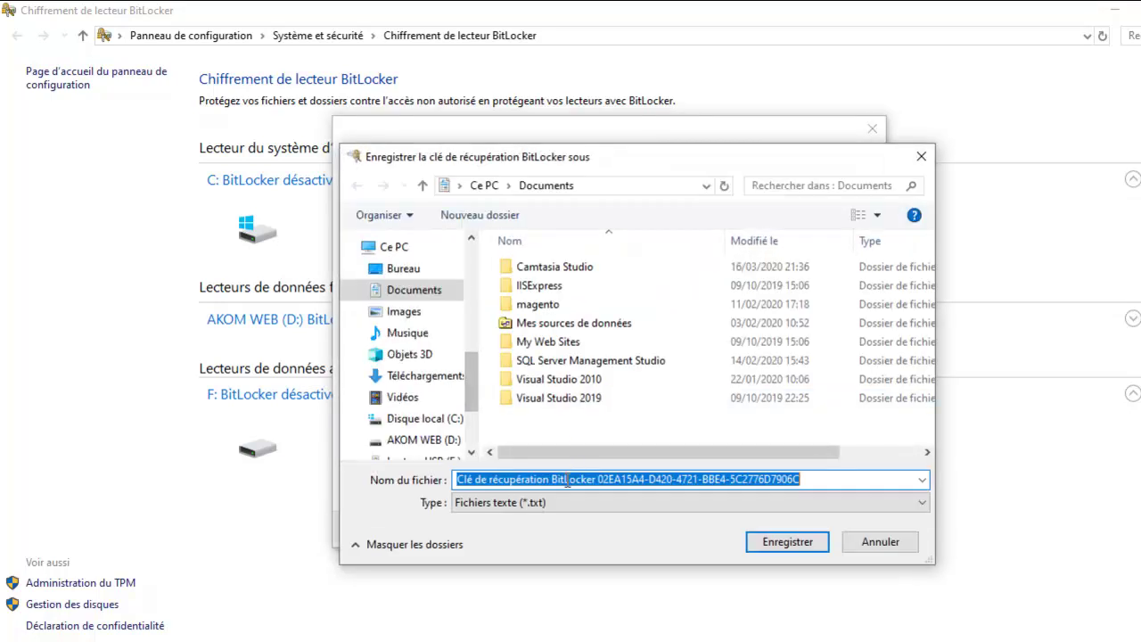
pyautogui.write('clé usb')
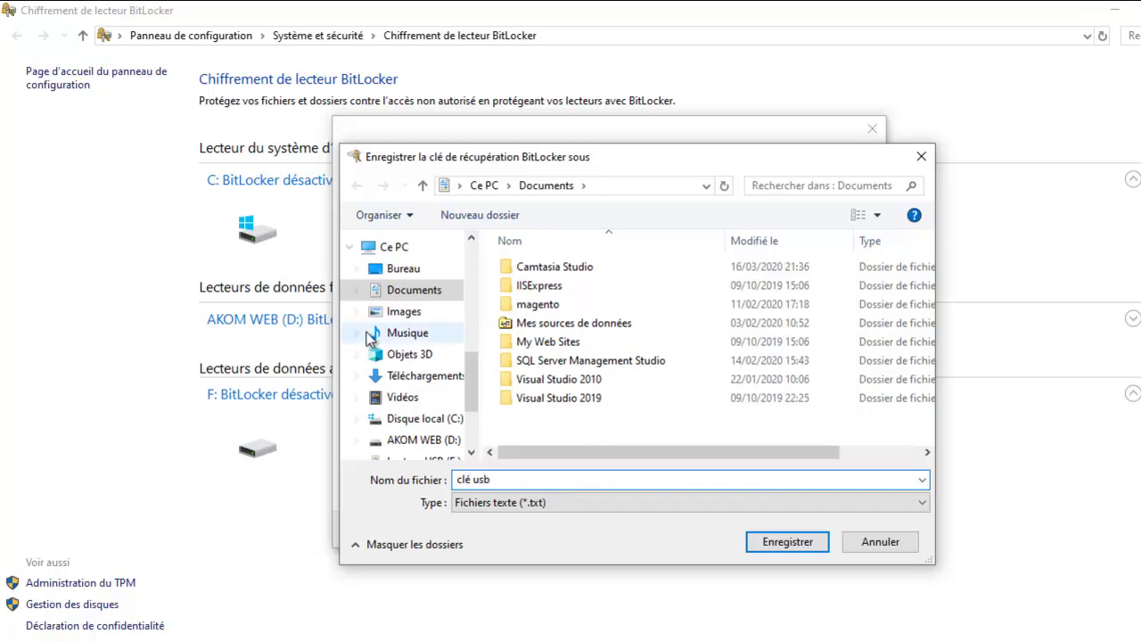
pyautogui.scroll(2, 469, 388)
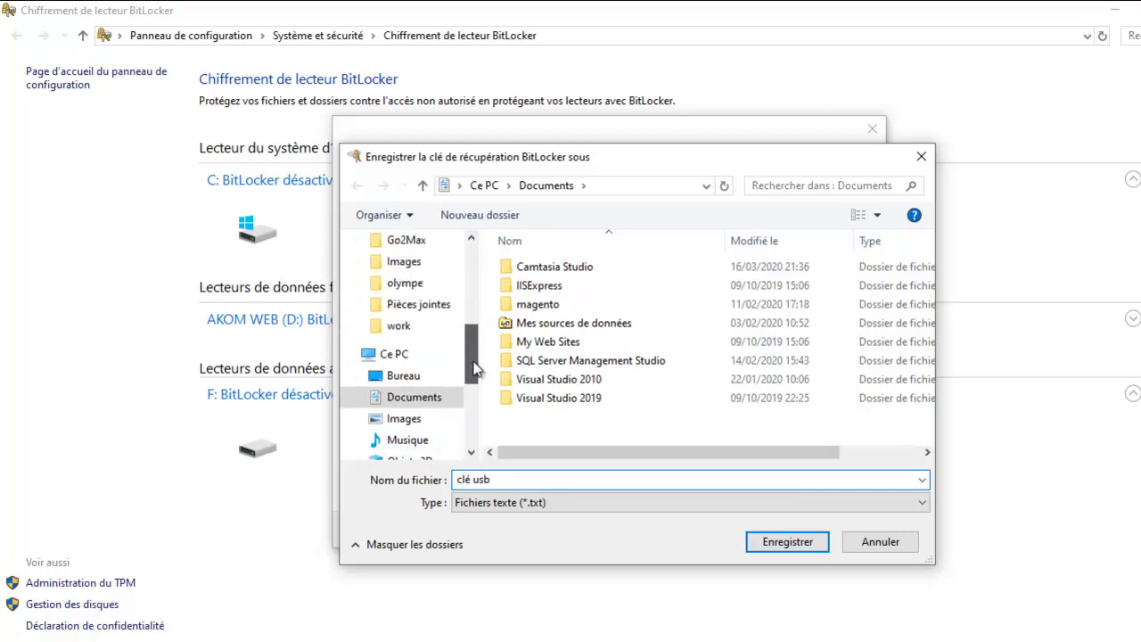
pyautogui.click(436, 377)
pyautogui.click(798, 540)
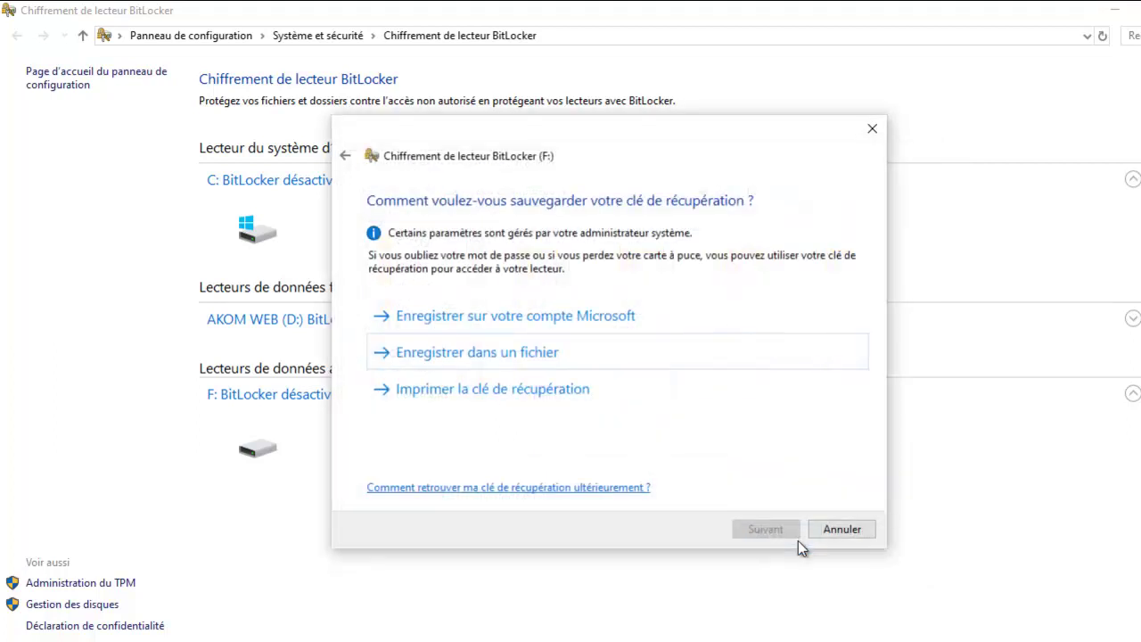
pyautogui.click(768, 529)
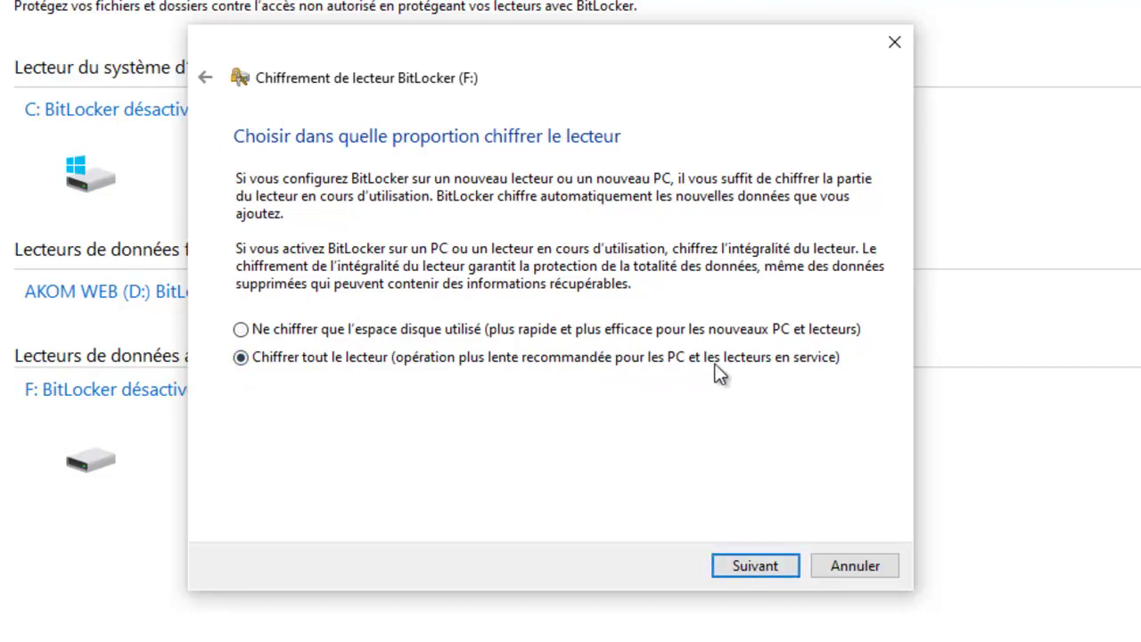
# Keep whole-drive encryption and Compatible mode, then start encrypting drive F:.
pyautogui.click(741, 567)
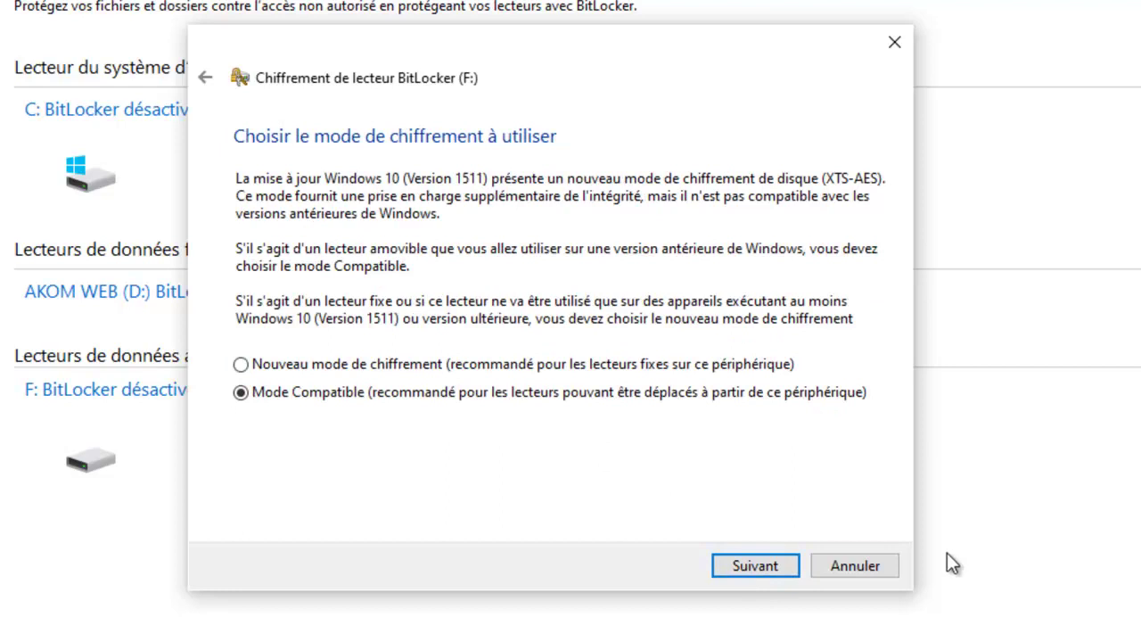
pyautogui.click(774, 564)
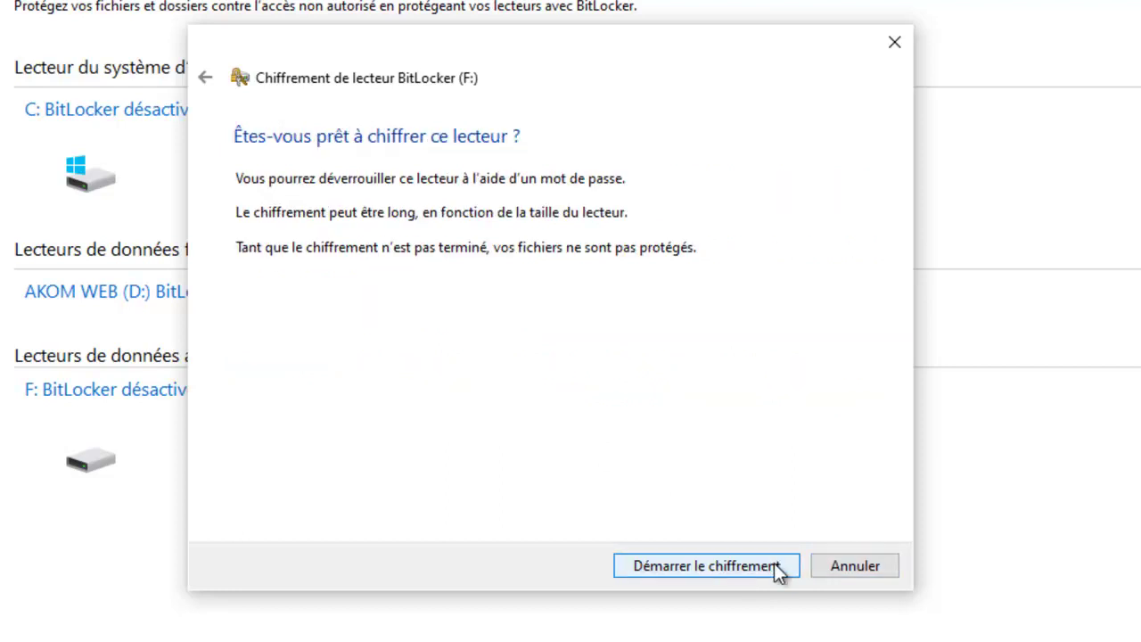
pyautogui.click(775, 565)
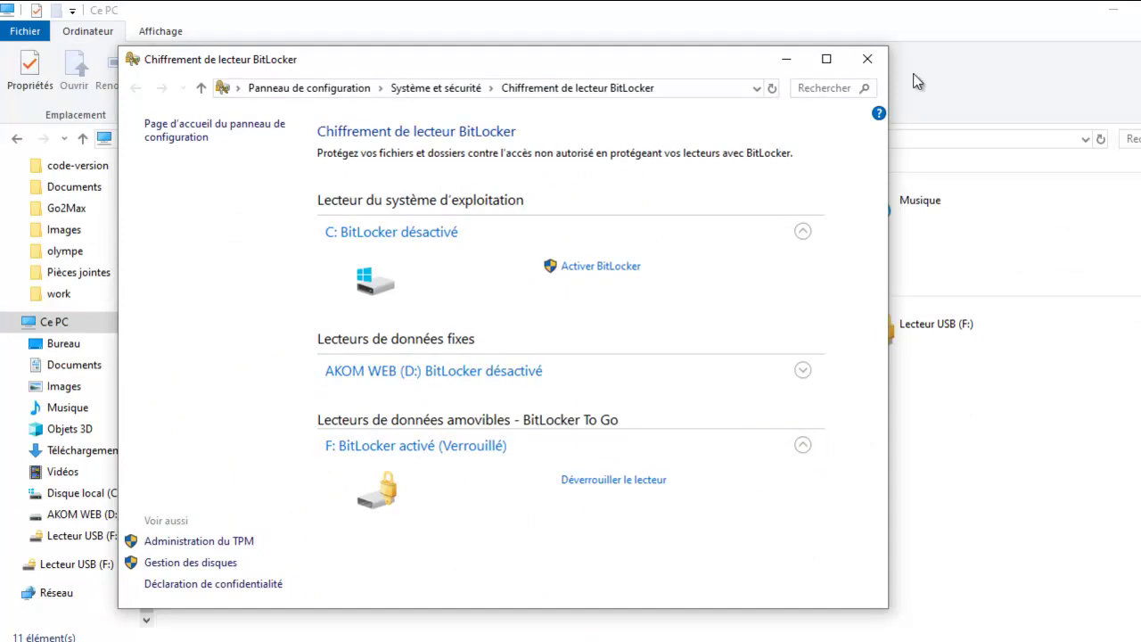
# Try opening locked Lecteur USB (F:), dismiss the access error, and enter its unlock password.
pyautogui.click(791, 59)
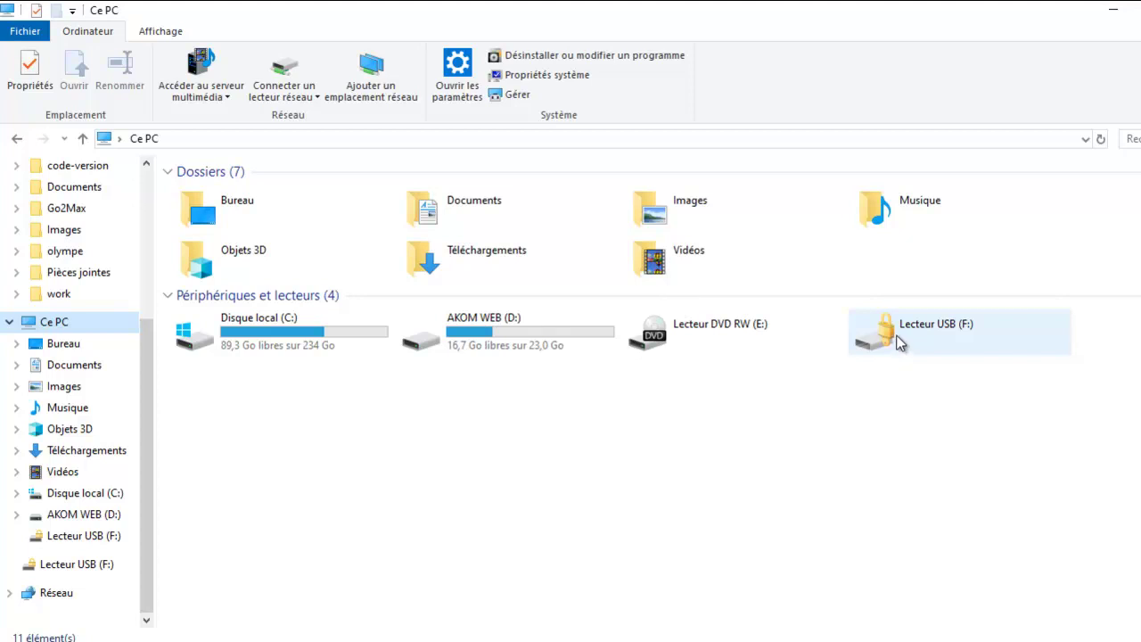
pyautogui.click(898, 343)
pyautogui.rightClick(873, 326)
pyautogui.click(914, 301)
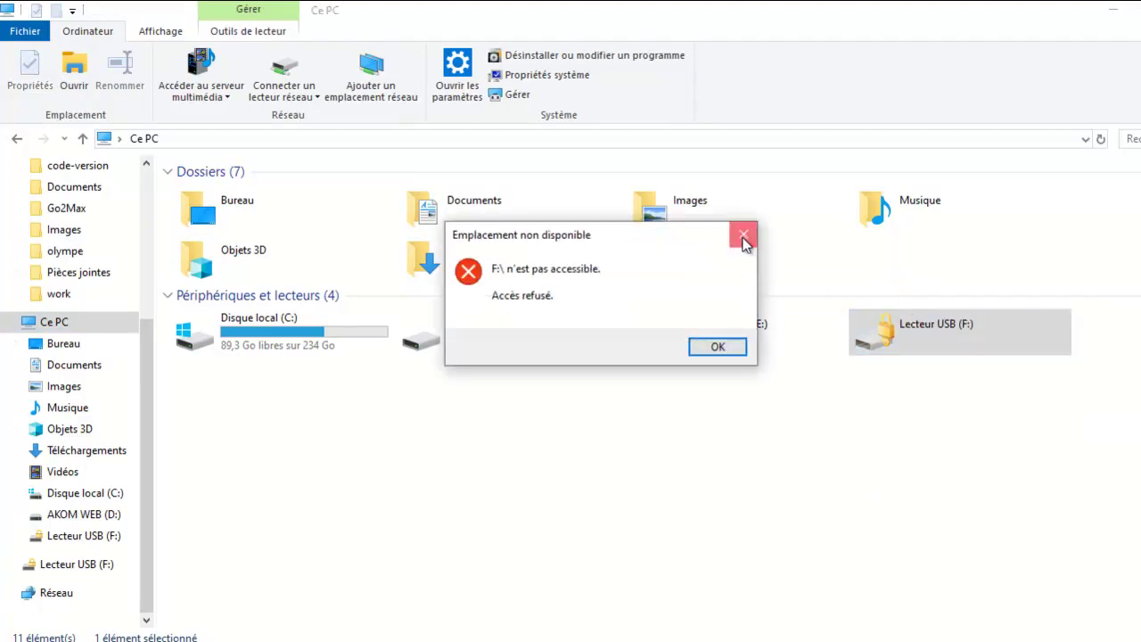
pyautogui.click(743, 234)
pyautogui.doubleClick(861, 323)
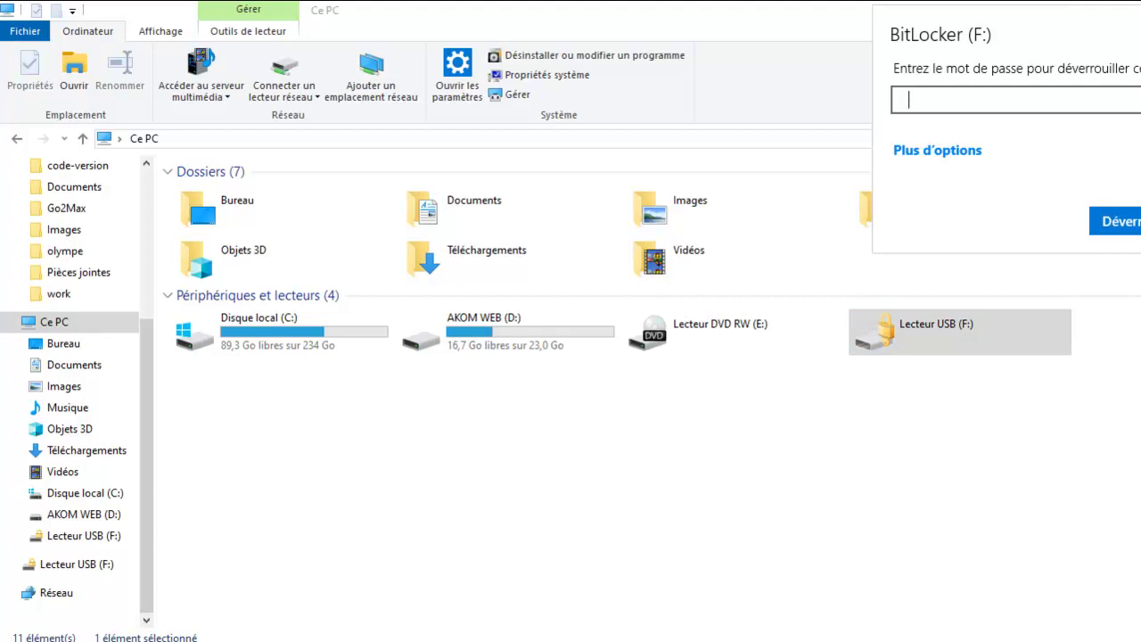
pyautogui.write('••••••••••••')
# Unlock drive F: and open its Site Web folder to view the 11 items.
pyautogui.click(1130, 225)
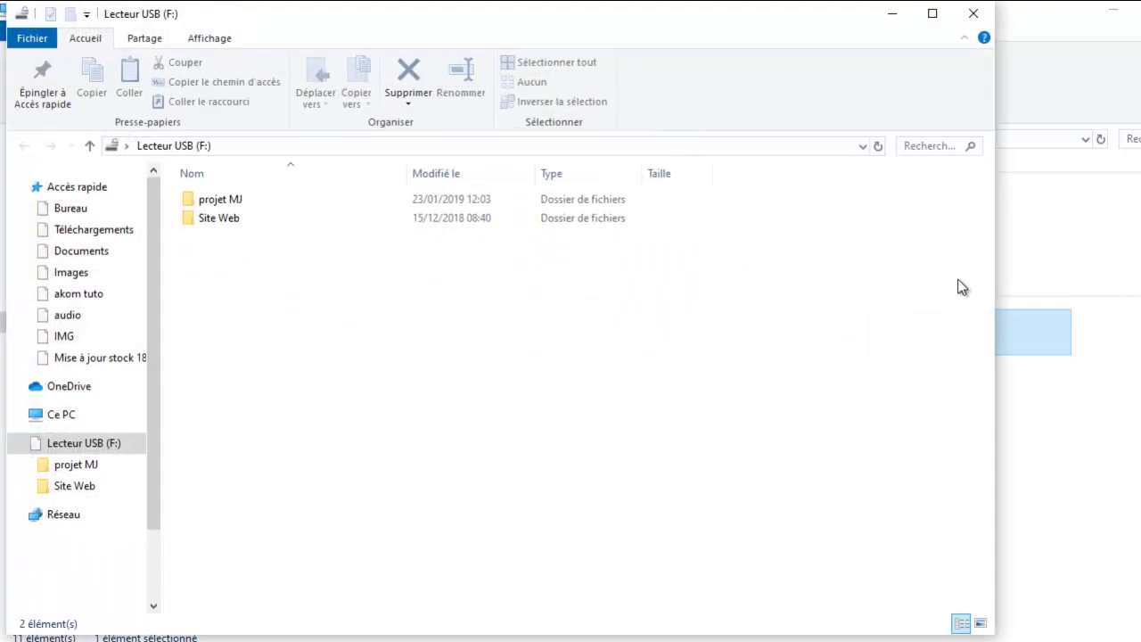
pyautogui.doubleClick(216, 219)
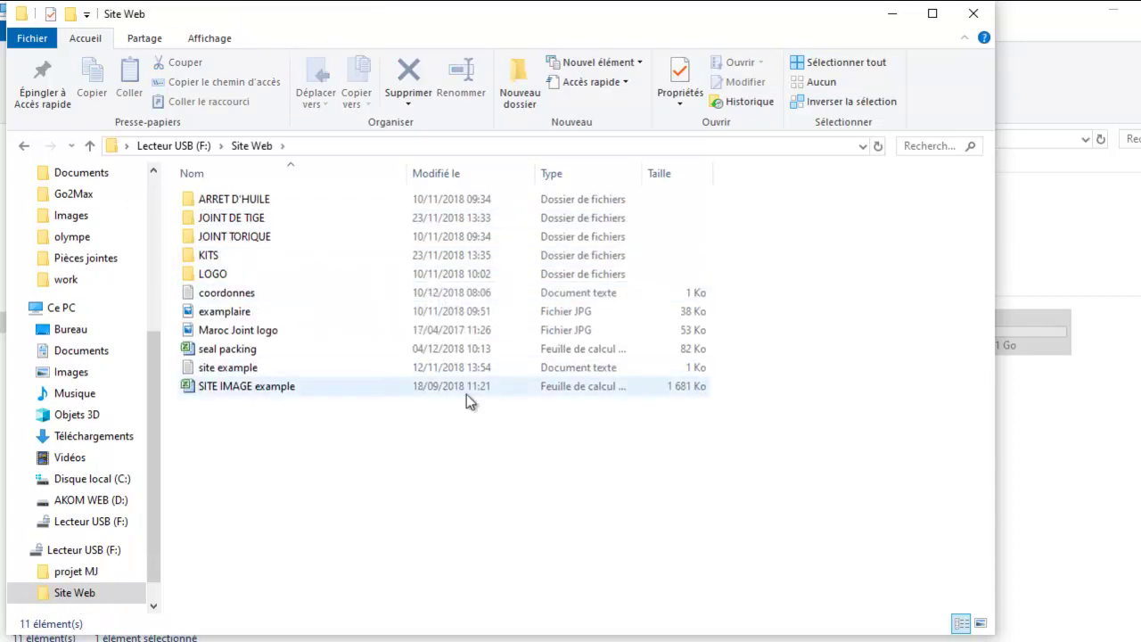
pyautogui.moveTo(936, 639)
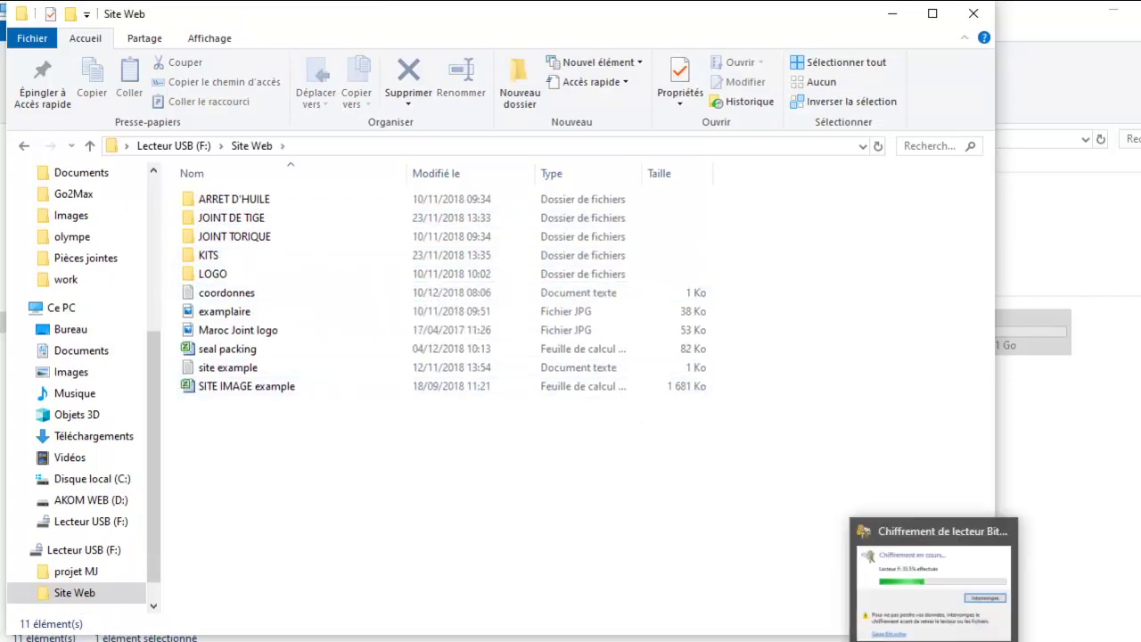